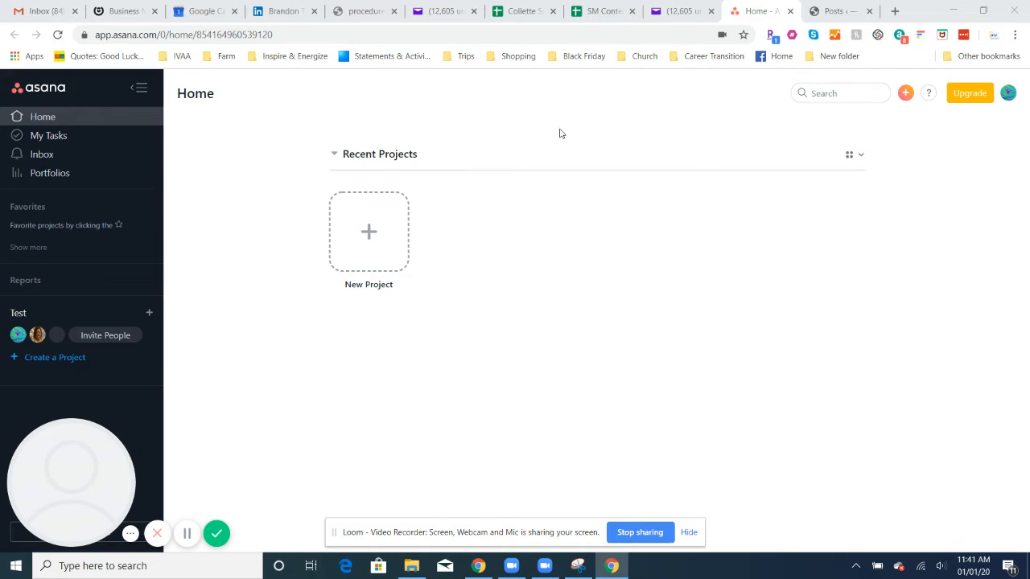
Start a new workspace and name it 'Demo You Tube Channel'
{"action": "left_click", "coordinate": [1008, 94]}
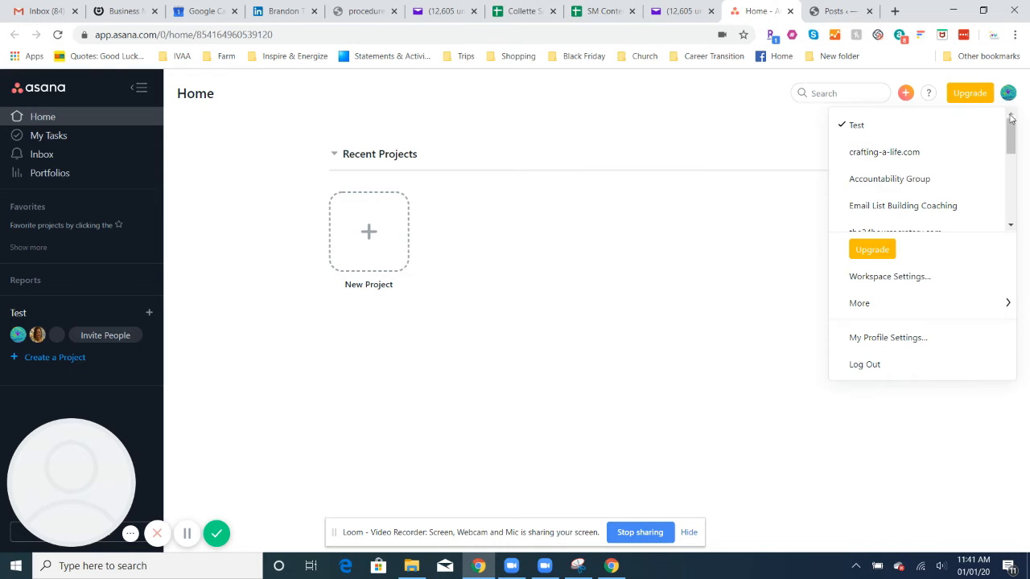
{"action": "left_click_drag", "start_coordinate": [1011, 139], "coordinate": [1012, 202]}
{"action": "mouse_move", "coordinate": [909, 301]}
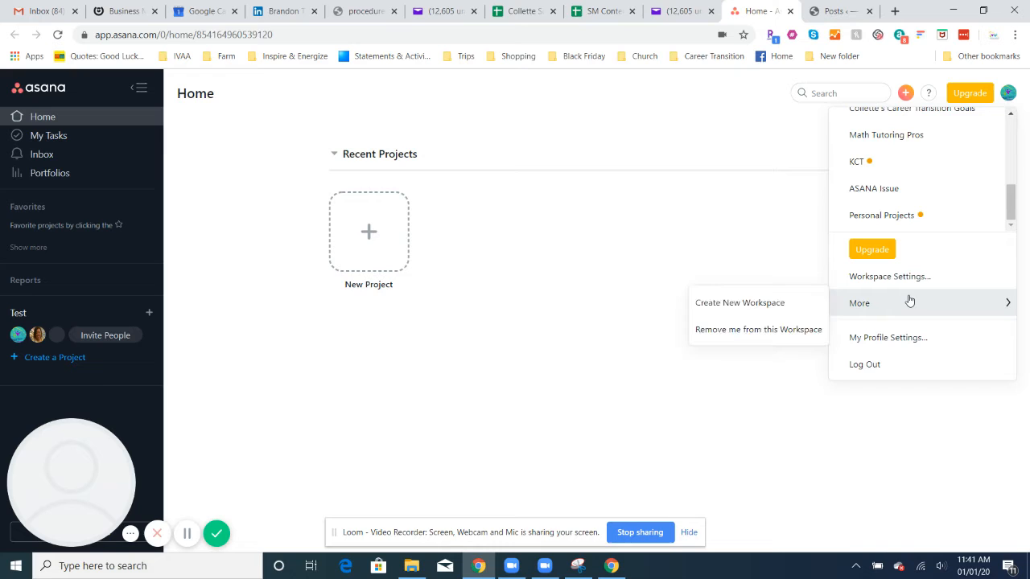
{"action": "left_click", "coordinate": [739, 304]}
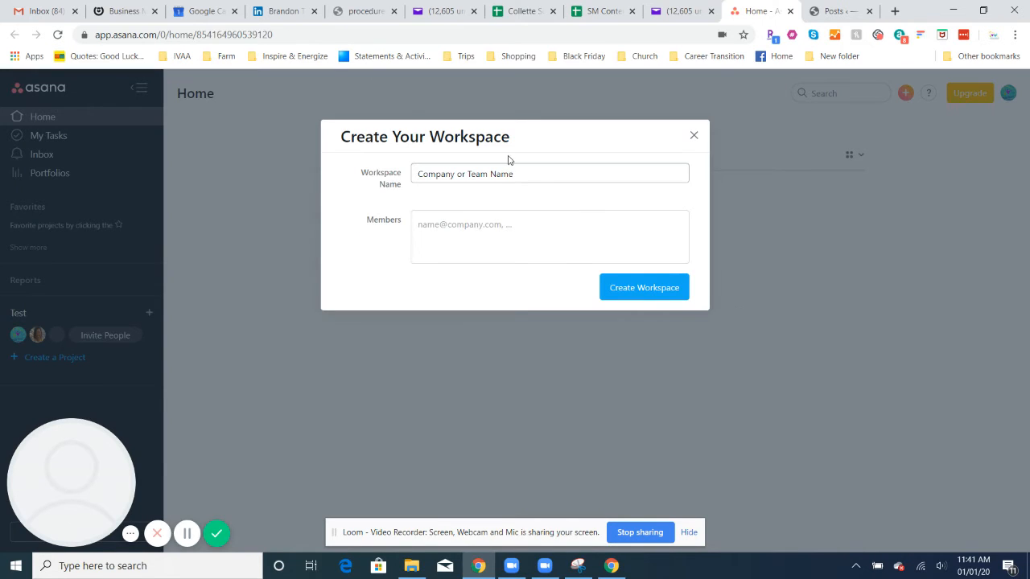
{"action": "left_click_drag", "start_coordinate": [538, 175], "coordinate": [239, 211]}
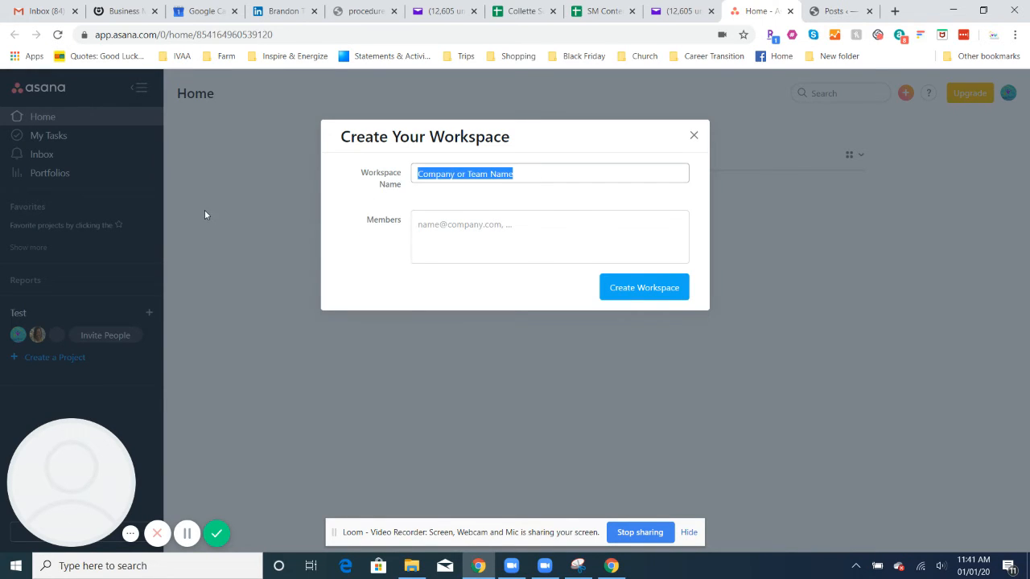
{"action": "type", "text": "Demo You"}
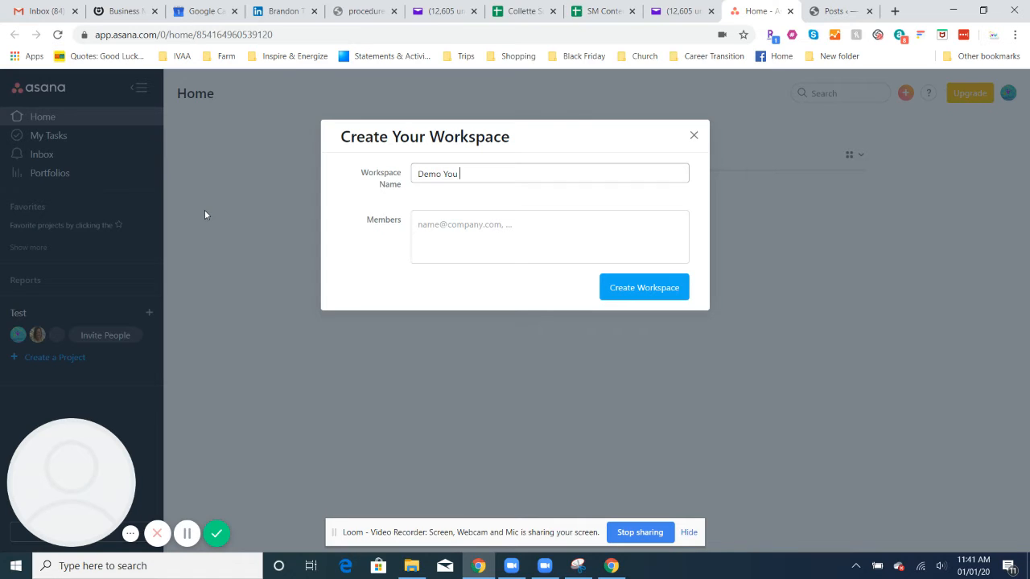
{"action": "type", "text": " Y"}
{"action": "type", "text": "Tube Channel"}
Add two members by e-mail address, replacing an incomplete address, and create the workspace
{"action": "left_click", "coordinate": [440, 241]}
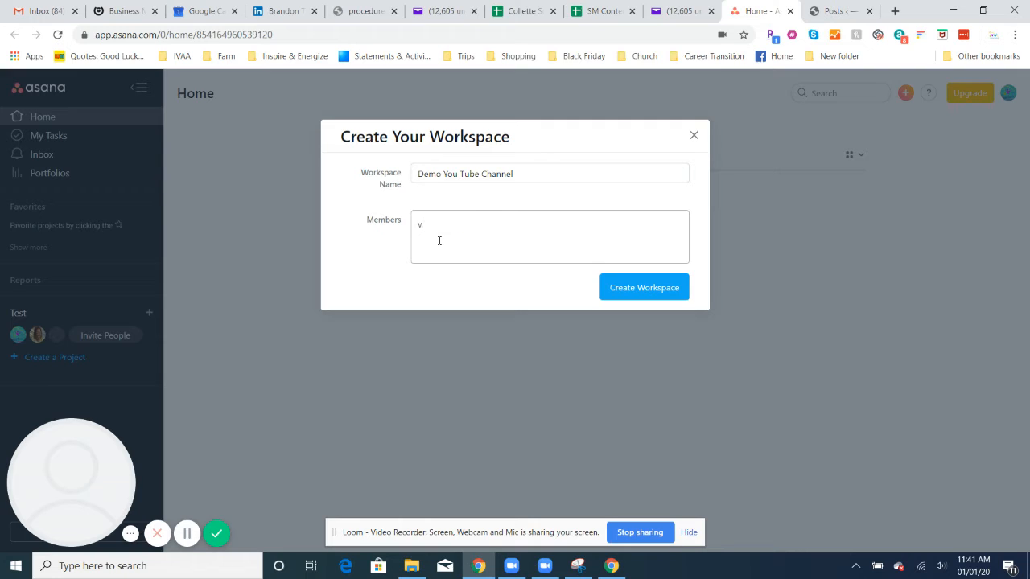
{"action": "key", "text": "Return"}
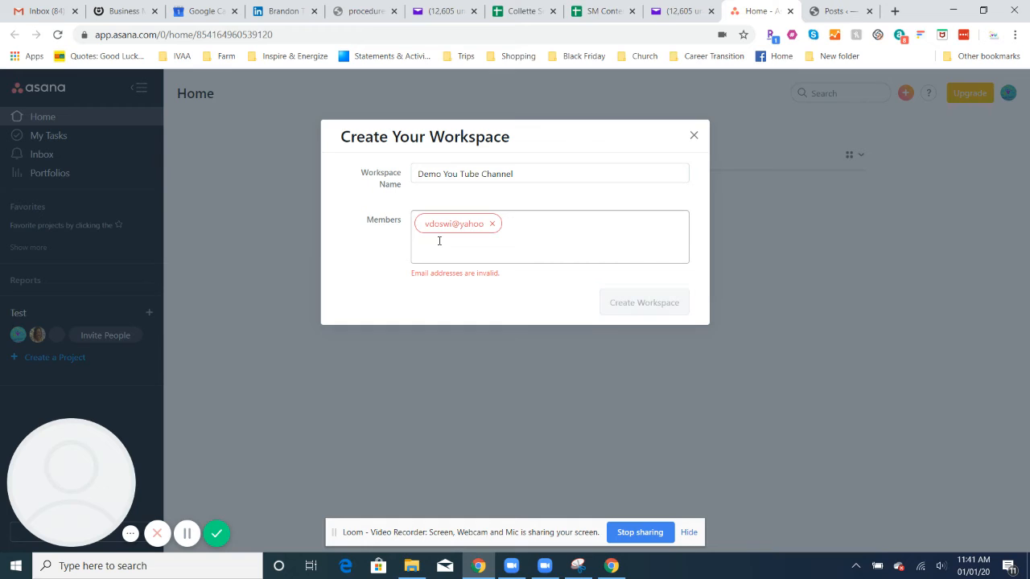
{"action": "left_click", "coordinate": [491, 224]}
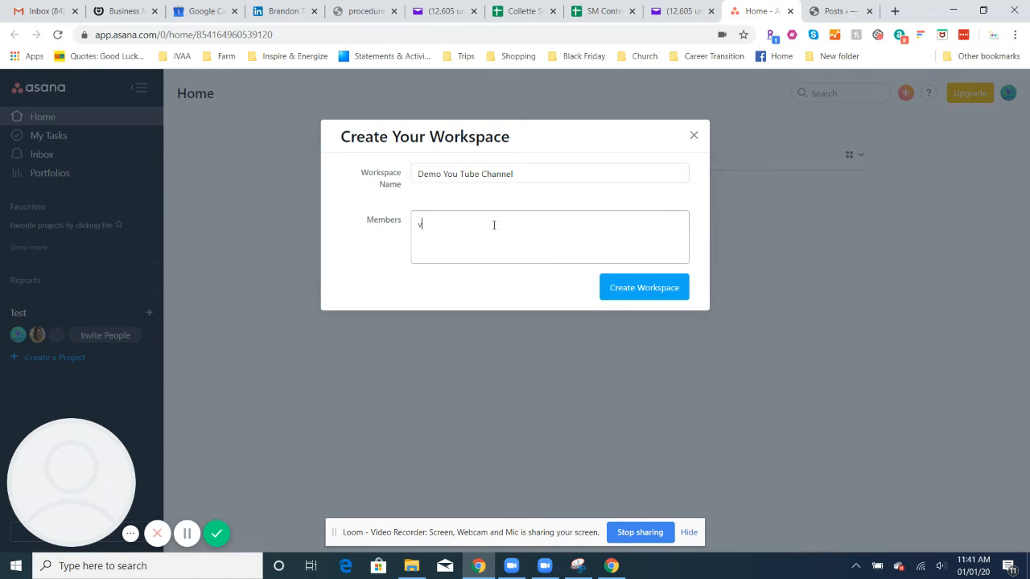
{"action": "key", "text": "Return"}
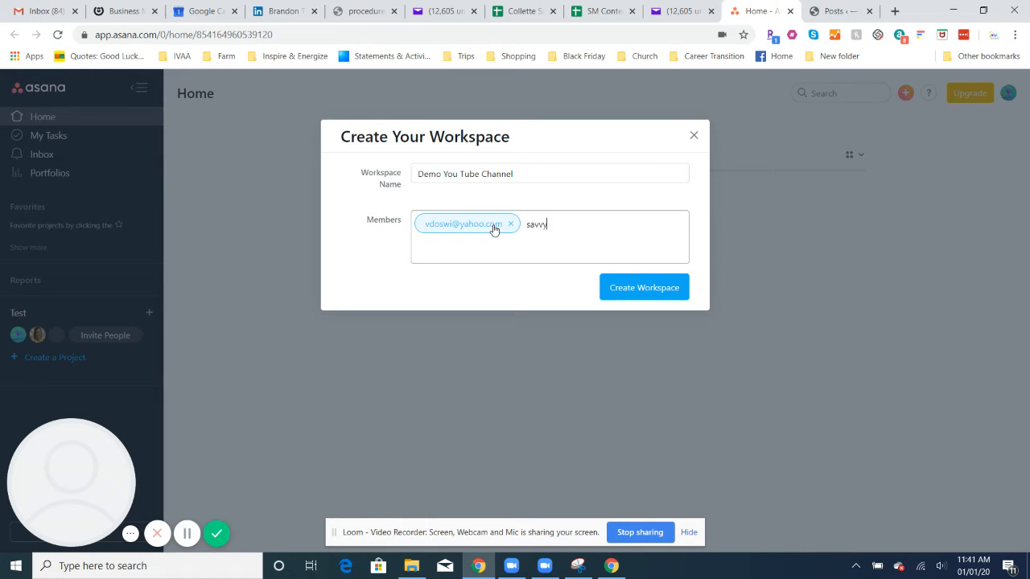
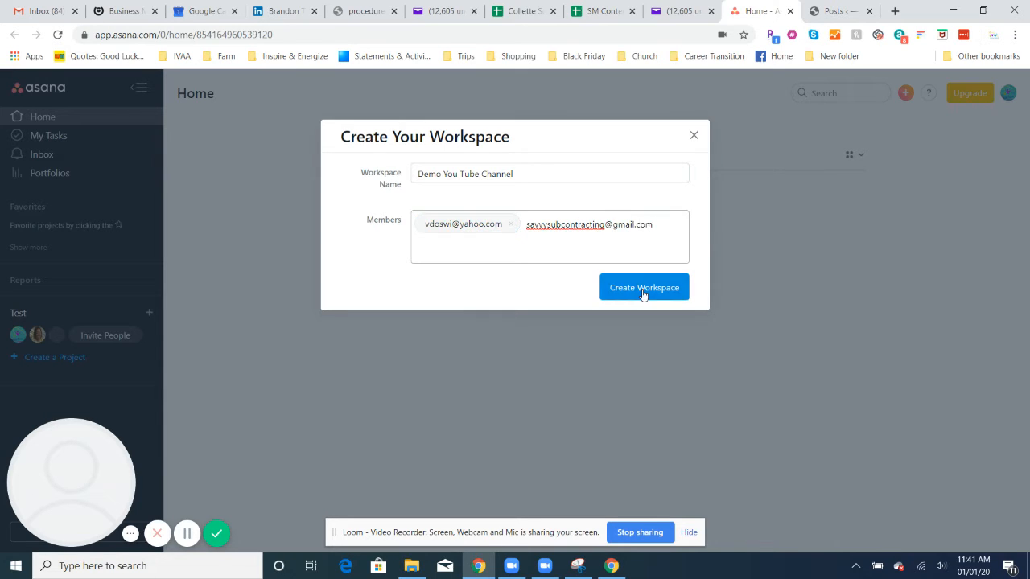
{"action": "left_click", "coordinate": [644, 294]}
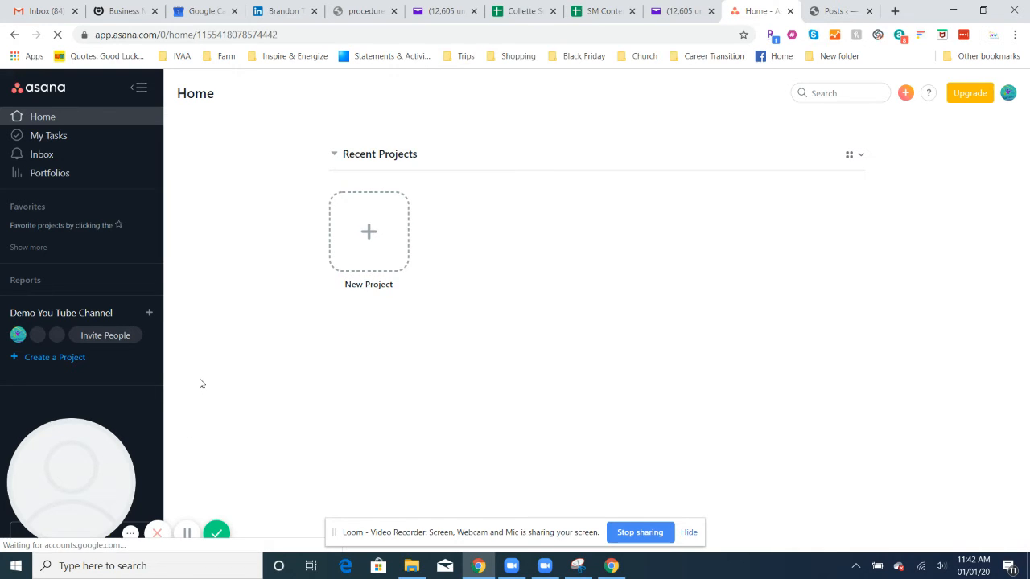
Review the workspace's Members, Advanced and General settings, then close Workspace Settings
{"action": "left_click", "coordinate": [108, 337]}
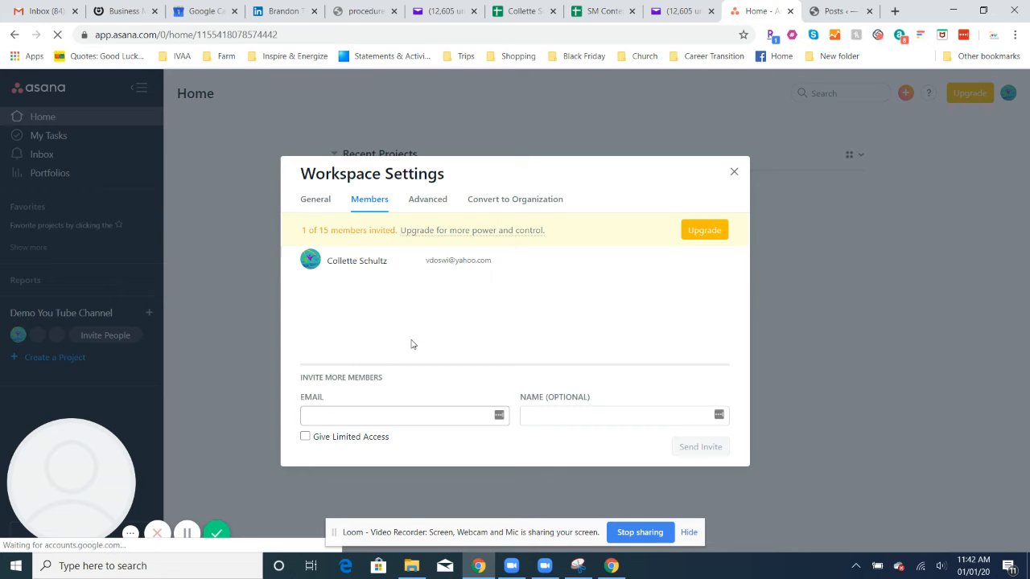
{"action": "left_click", "coordinate": [424, 201]}
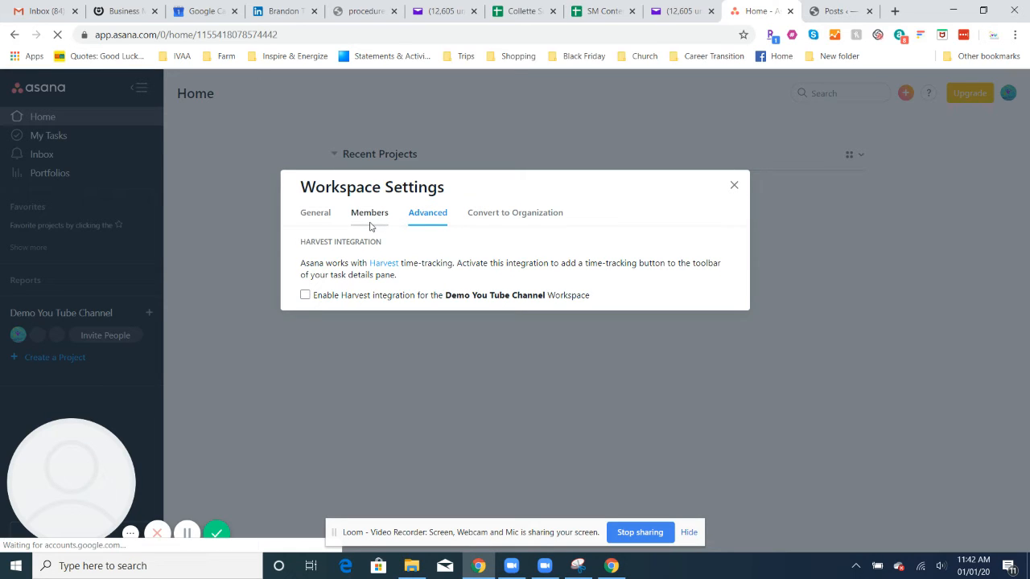
{"action": "left_click", "coordinate": [316, 219]}
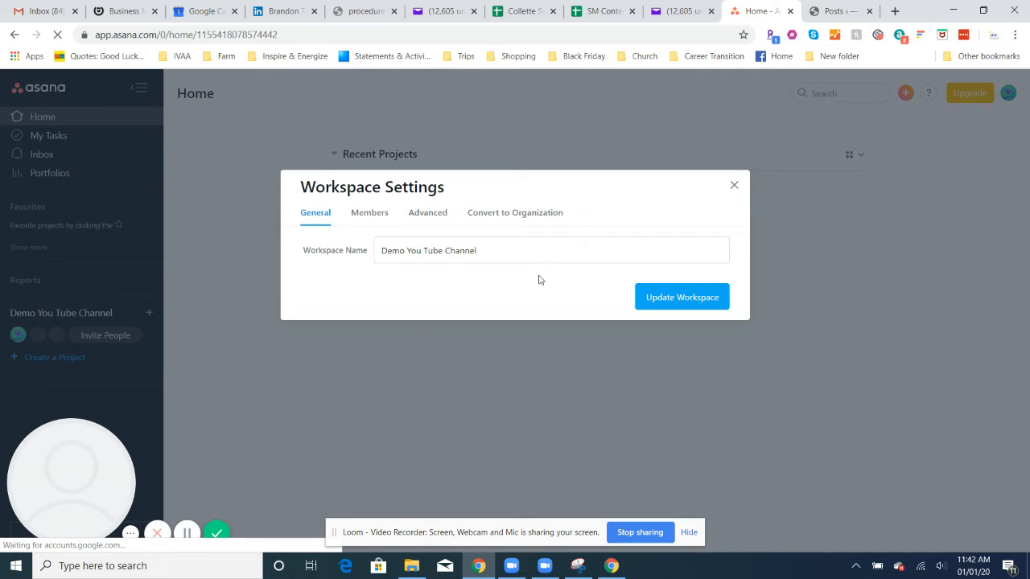
{"action": "left_click", "coordinate": [734, 186]}
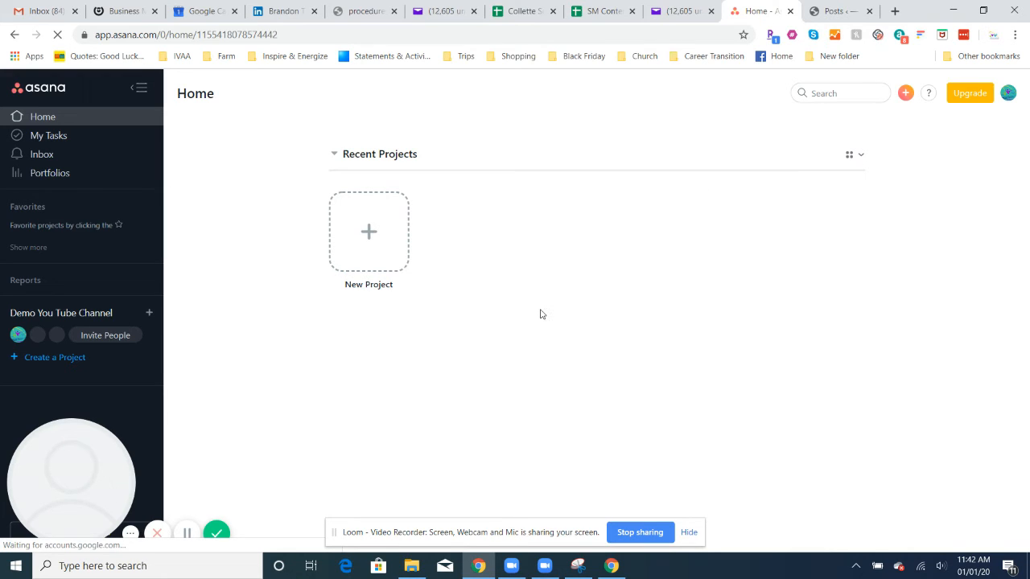
Start a new project from the Home page's New Project card
{"action": "left_click", "coordinate": [368, 233]}
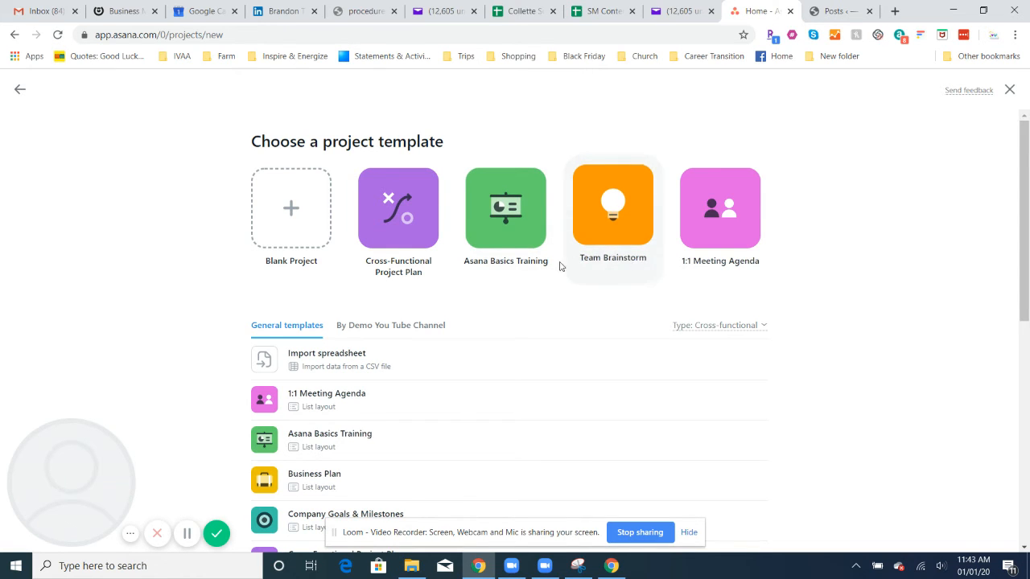
Create a blank List project named 'Creation of Tutorials'
{"action": "left_click", "coordinate": [297, 218]}
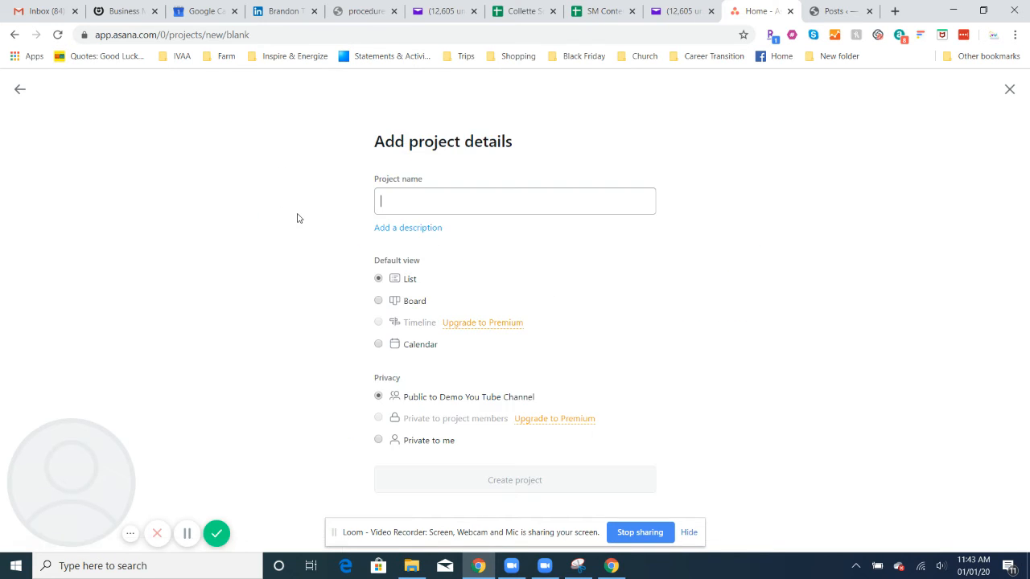
{"action": "type", "text": "Cre"}
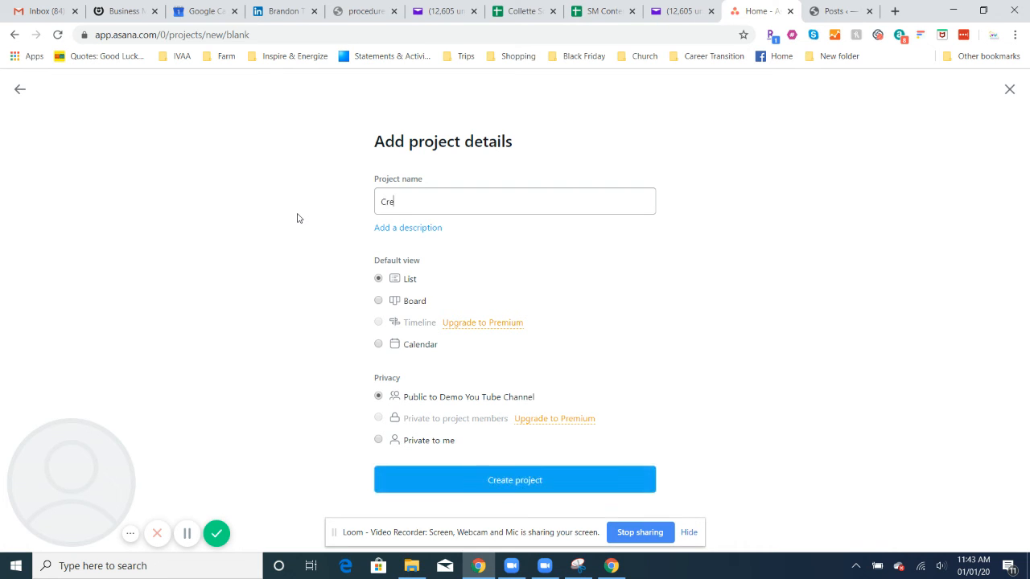
{"action": "type", "text": "ation of Tutorials"}
{"action": "left_click", "coordinate": [495, 481]}
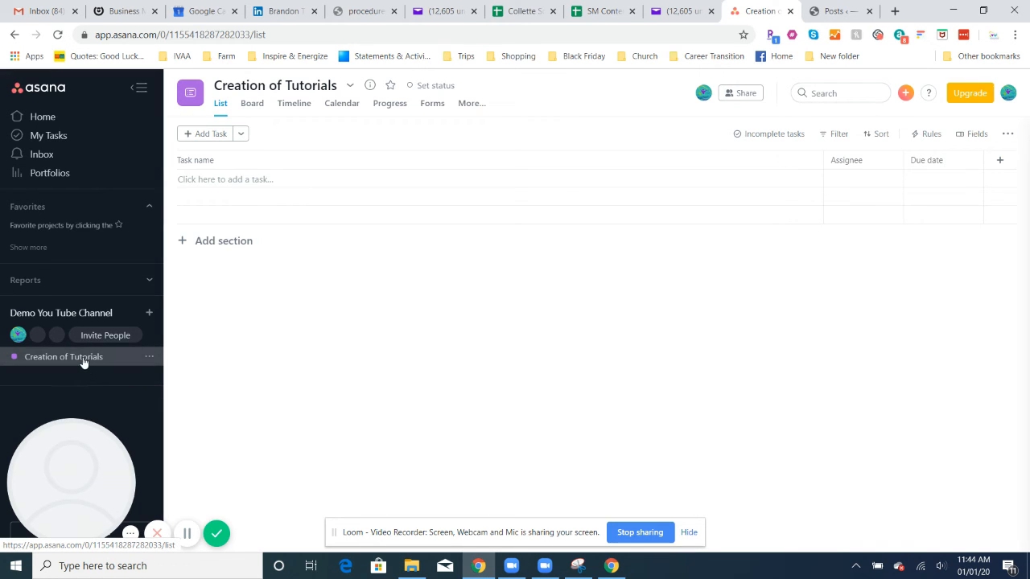
From the Demo You Tube Channel team page, start a new project and preview the Team Brainstorm template
{"action": "left_click", "coordinate": [80, 314]}
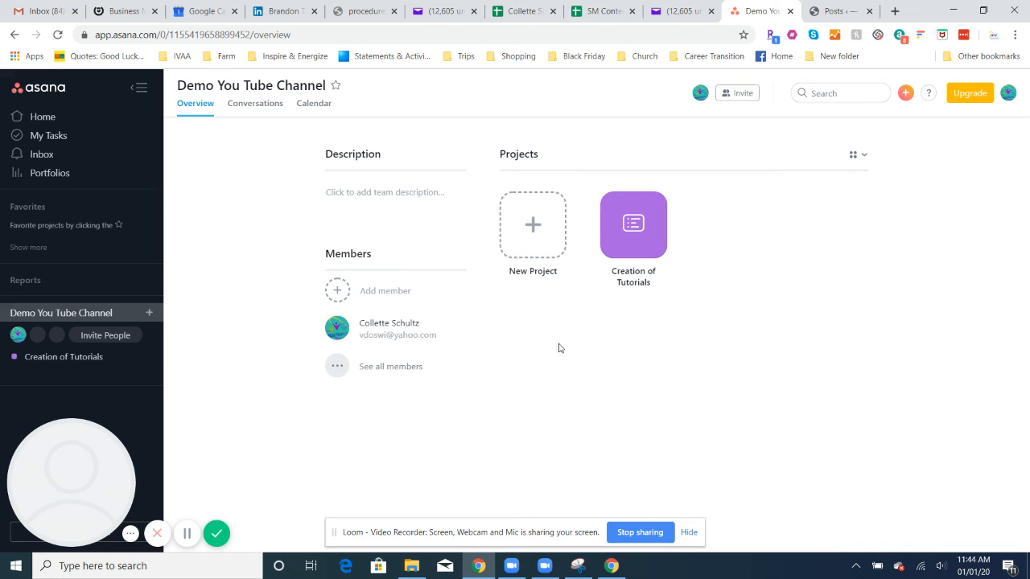
{"action": "left_click", "coordinate": [529, 238]}
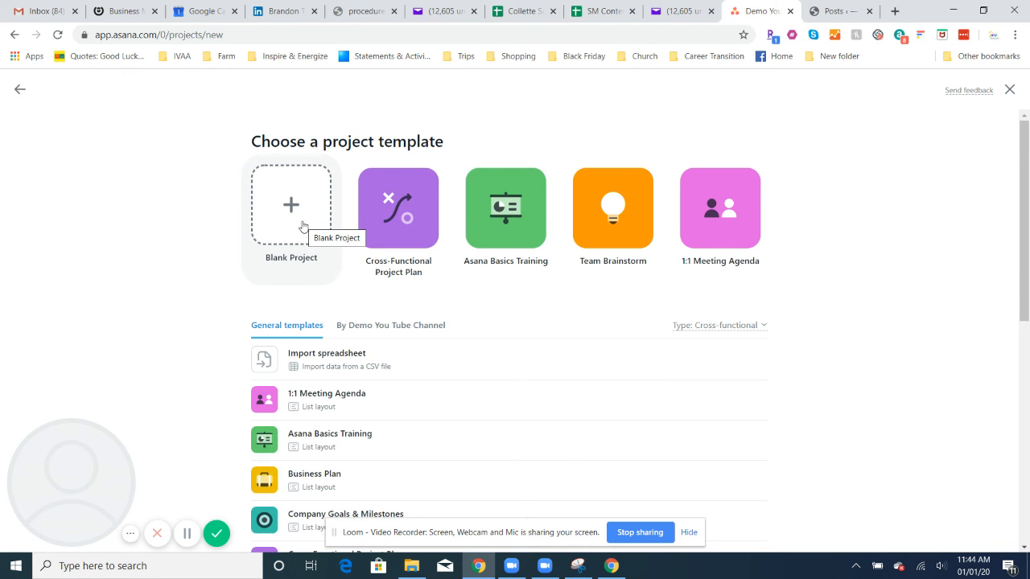
{"action": "left_click", "coordinate": [614, 216]}
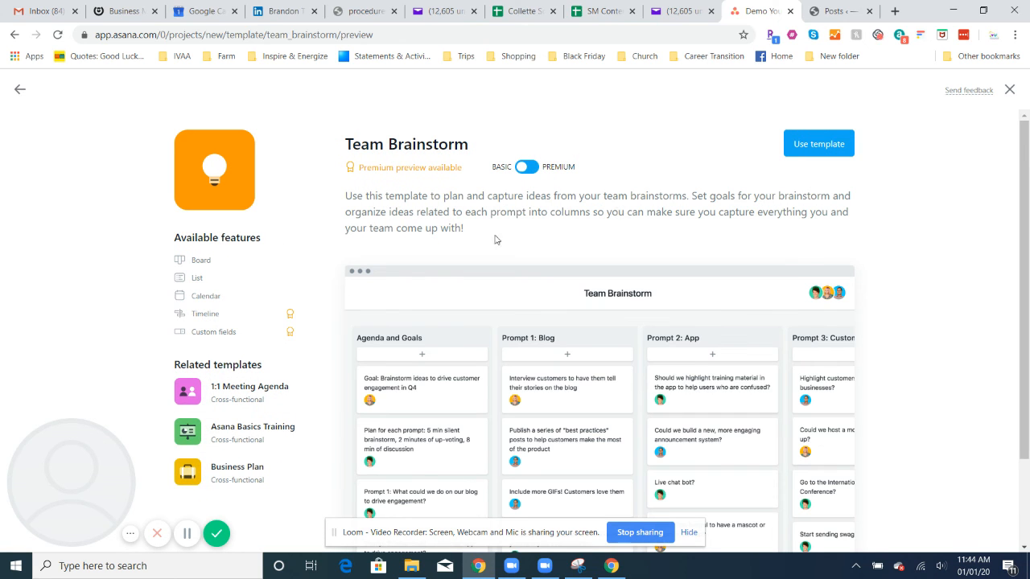
Use the Team Brainstorm template to create 'Brainstorm Ideas for Tutorials'
{"action": "left_click", "coordinate": [829, 144]}
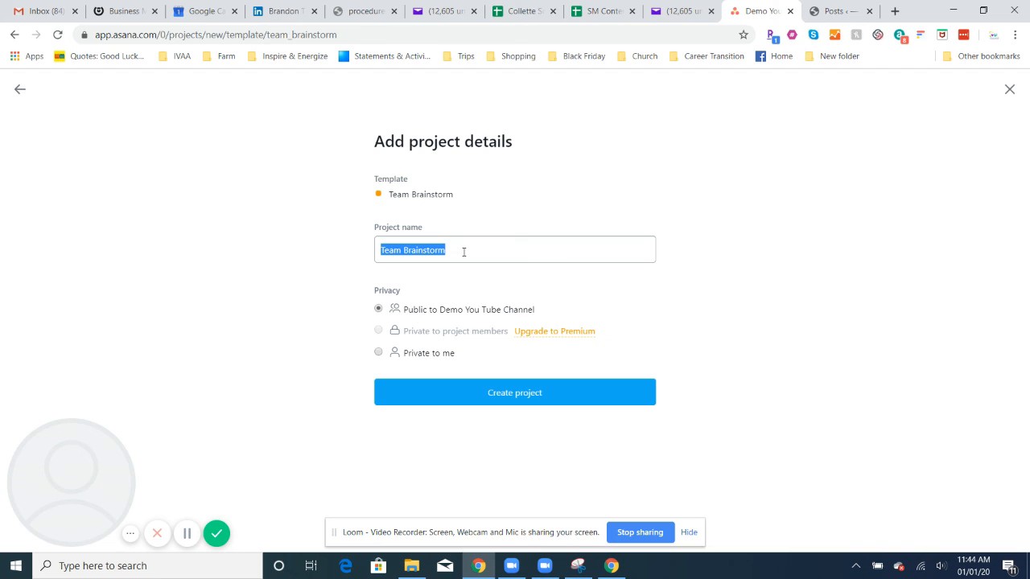
{"action": "type", "text": "Brain"}
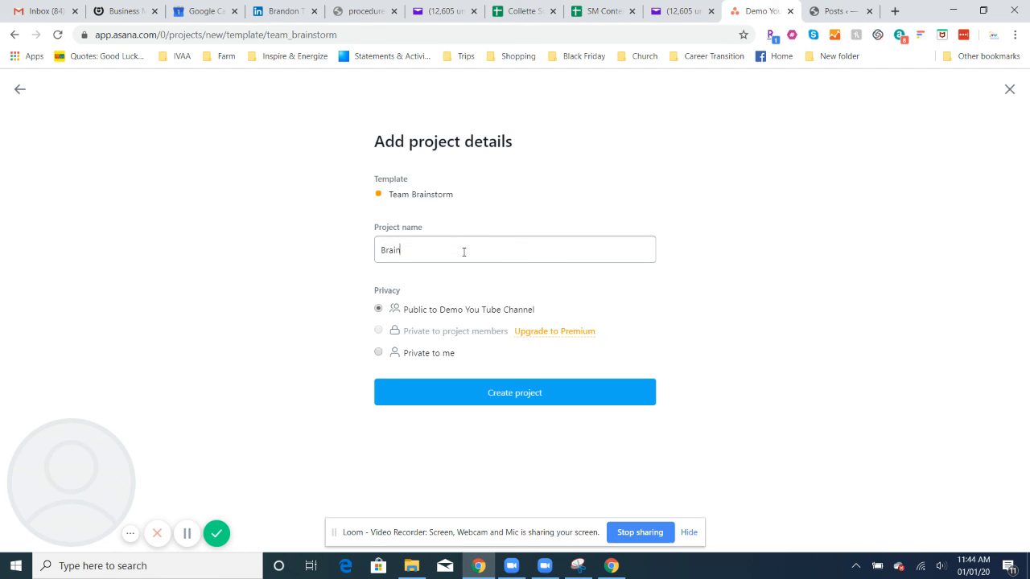
{"action": "type", "text": "storm Ideas for Tutorials"}
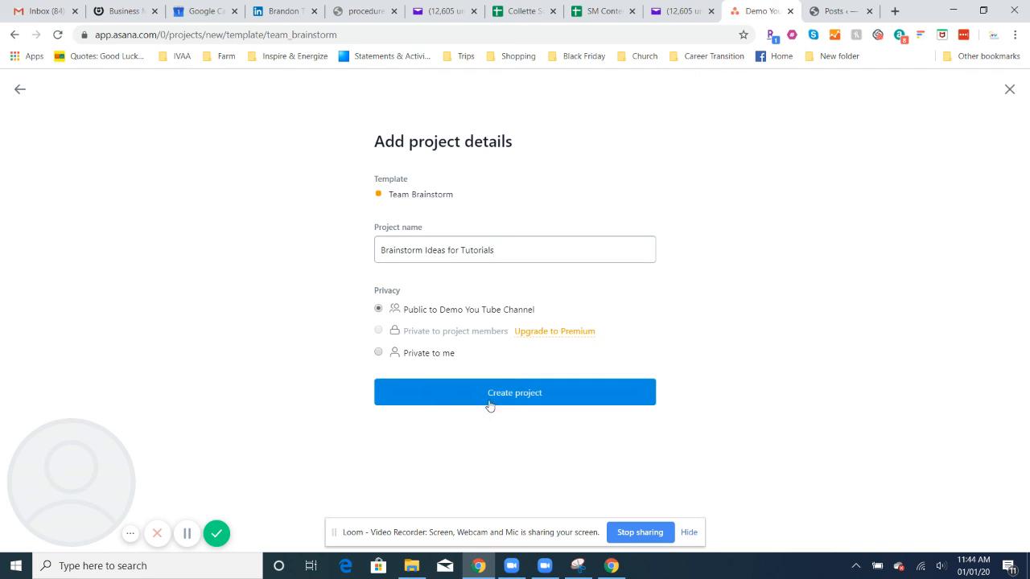
{"action": "left_click", "coordinate": [521, 400]}
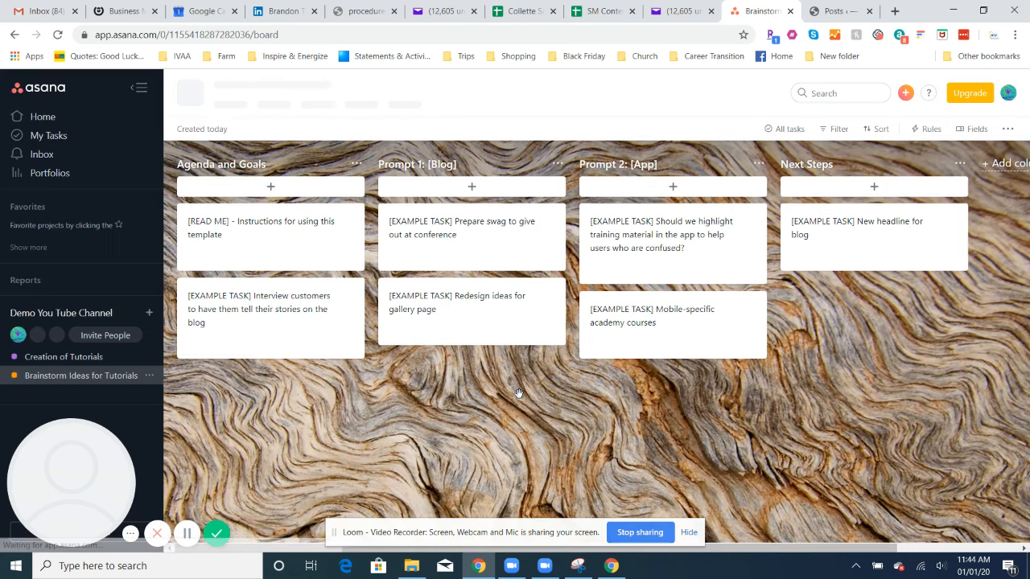